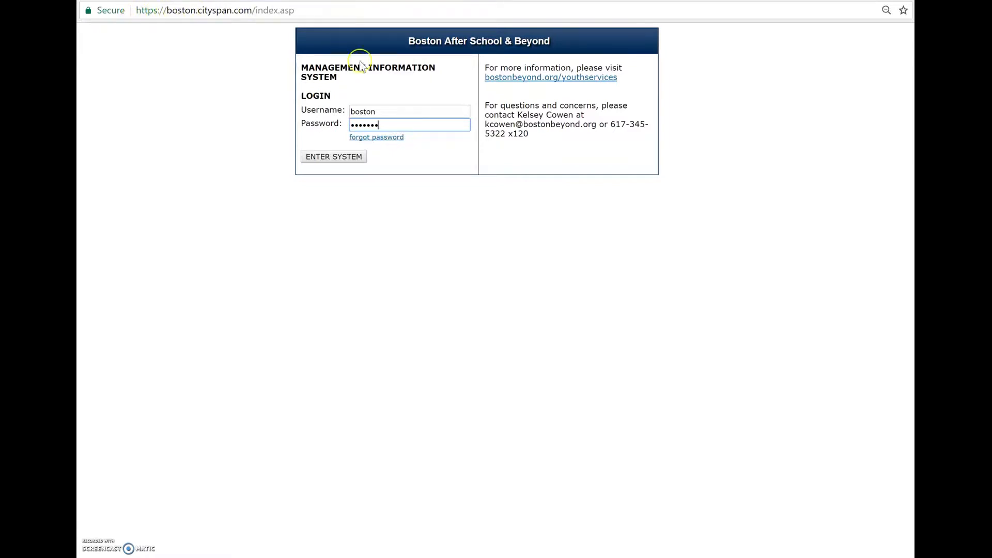
Log in to the system and open the Creating Program Training Part 2 program under Demo Site 1
{"action": "left_click", "coordinate": [347, 159]}
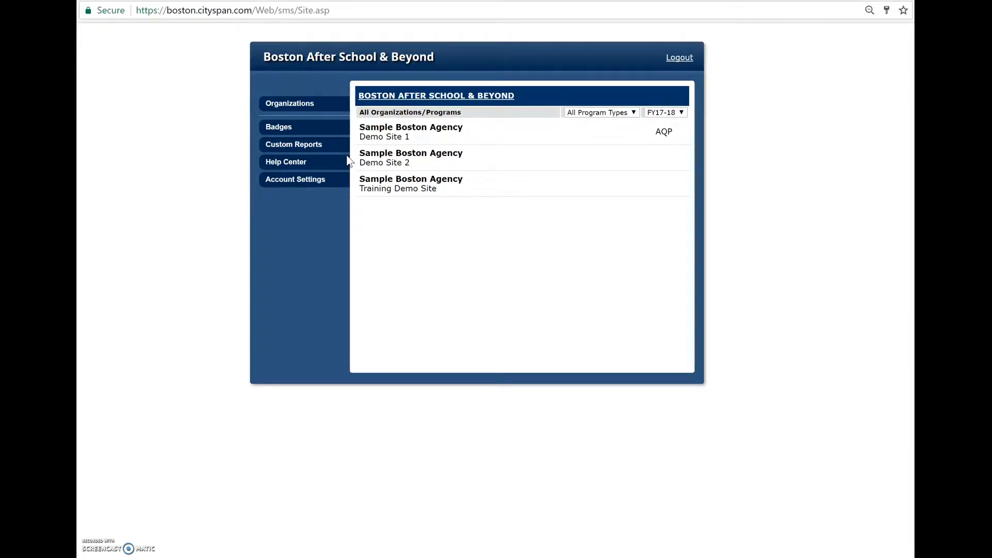
{"action": "left_click", "coordinate": [372, 139]}
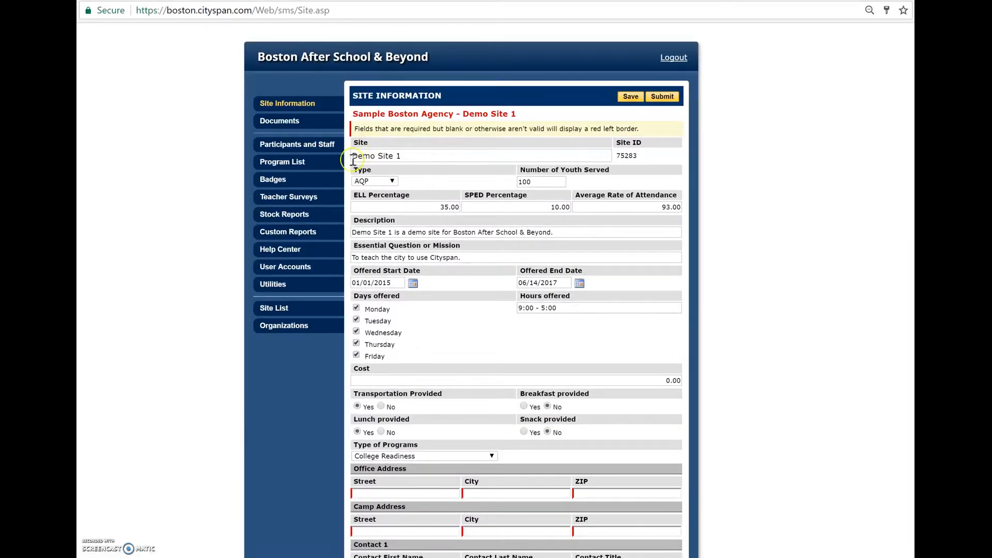
{"action": "left_click", "coordinate": [335, 165]}
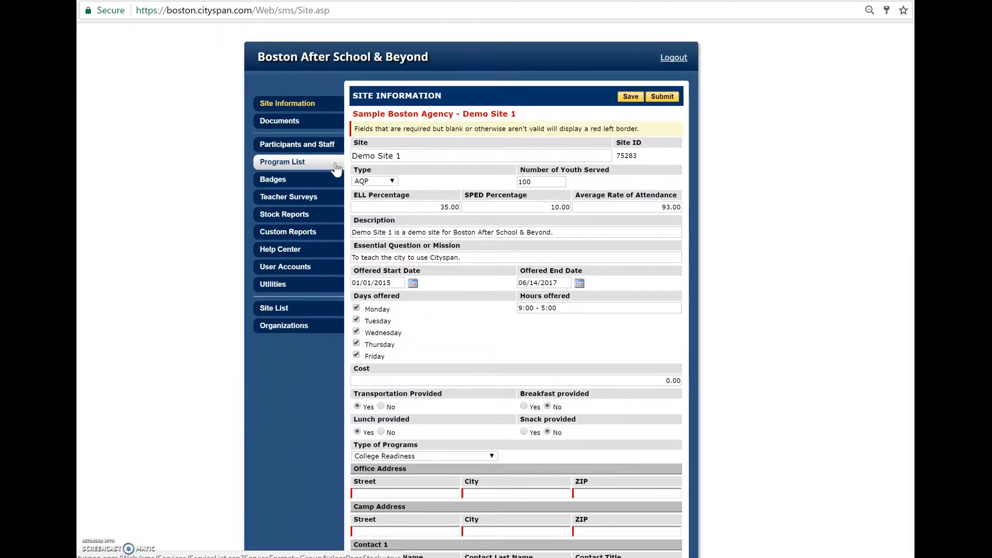
{"action": "left_click", "coordinate": [336, 168]}
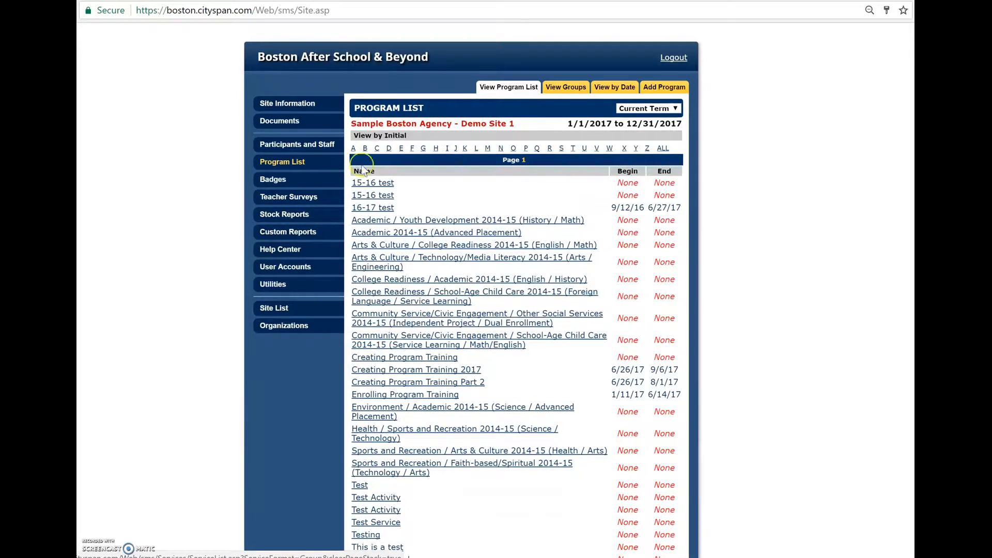
{"action": "left_click", "coordinate": [473, 384]}
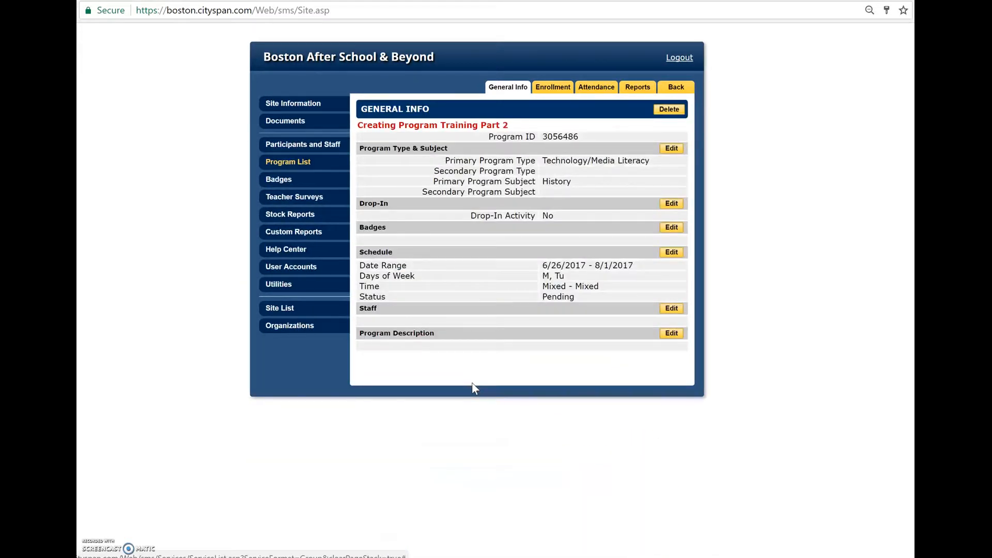
Open the program's attendance sheet for Monday, June 26, 2017
{"action": "left_click", "coordinate": [511, 94]}
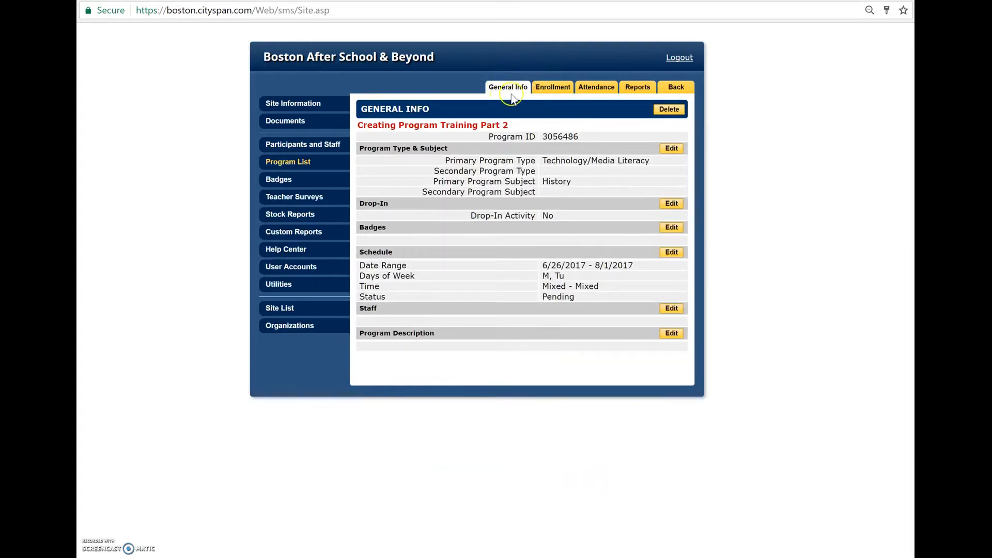
{"action": "left_click", "coordinate": [592, 88]}
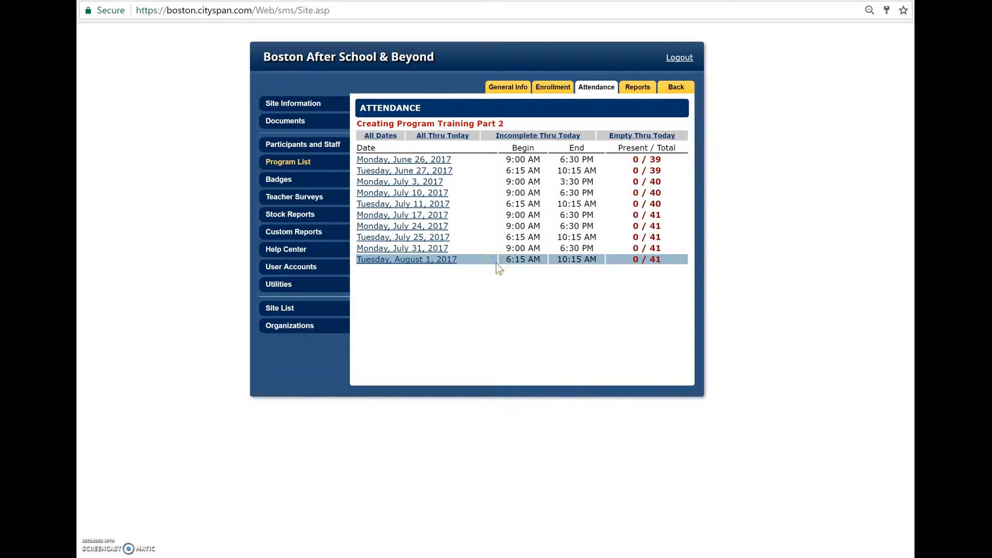
{"action": "left_click", "coordinate": [433, 161]}
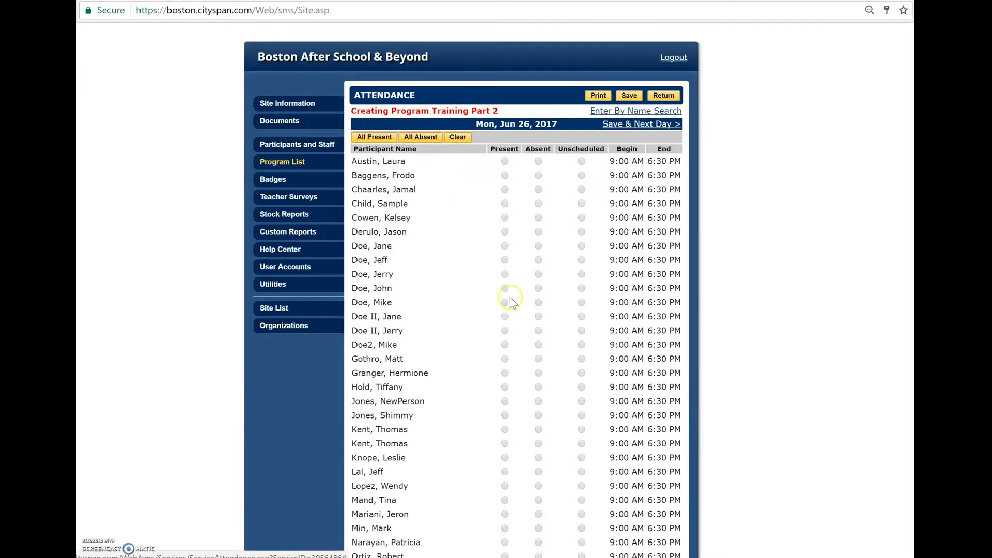
Examine the June 26 participant roster and its present, absent, unscheduled and time columns
{"action": "scroll", "coordinate": [600, 451], "scroll_direction": "down", "scroll_amount": 2}
{"action": "scroll", "coordinate": [599, 451], "scroll_direction": "down", "scroll_amount": 2}
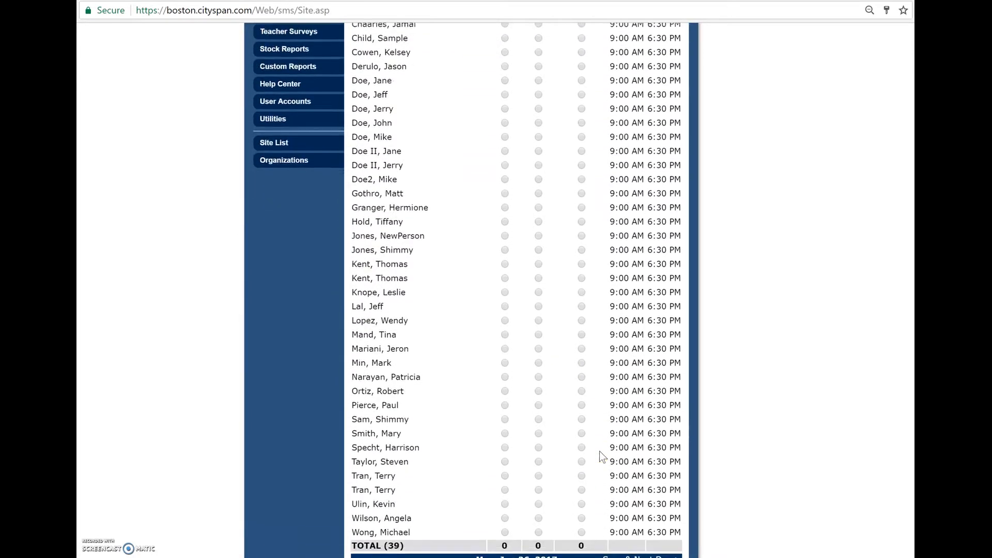
{"action": "scroll", "coordinate": [599, 451], "scroll_direction": "up", "scroll_amount": 2}
{"action": "scroll", "coordinate": [600, 450], "scroll_direction": "up", "scroll_amount": 2}
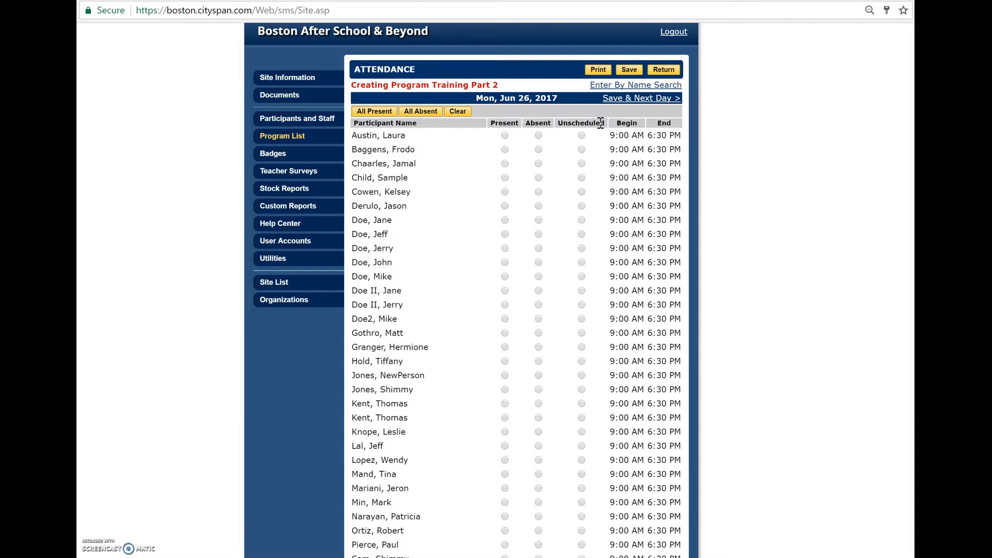
{"action": "left_click", "coordinate": [576, 135]}
{"action": "left_click", "coordinate": [581, 136]}
{"action": "scroll", "coordinate": [541, 392], "scroll_direction": "down", "scroll_amount": 3}
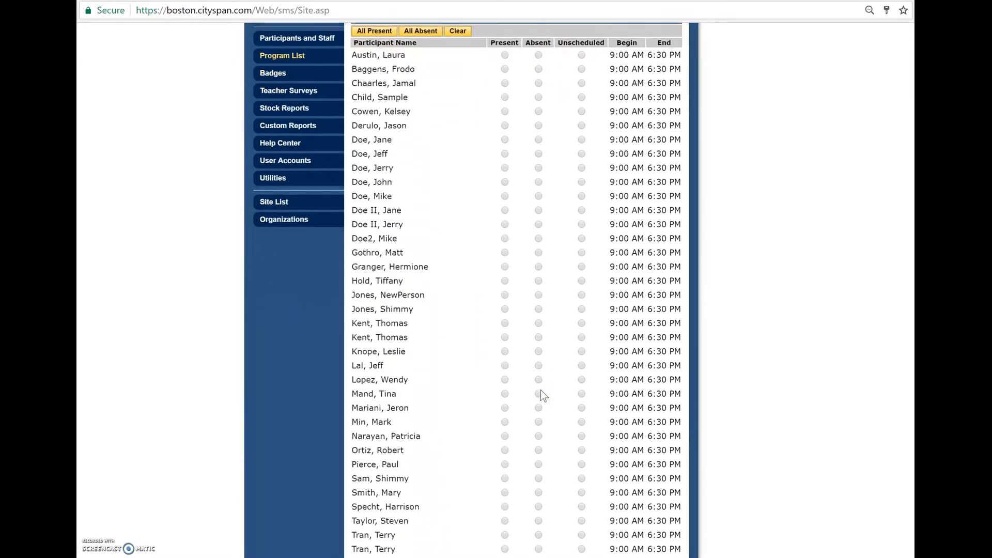
{"action": "scroll", "coordinate": [542, 396], "scroll_direction": "up", "scroll_amount": 1}
{"action": "scroll", "coordinate": [541, 389], "scroll_direction": "up", "scroll_amount": 2}
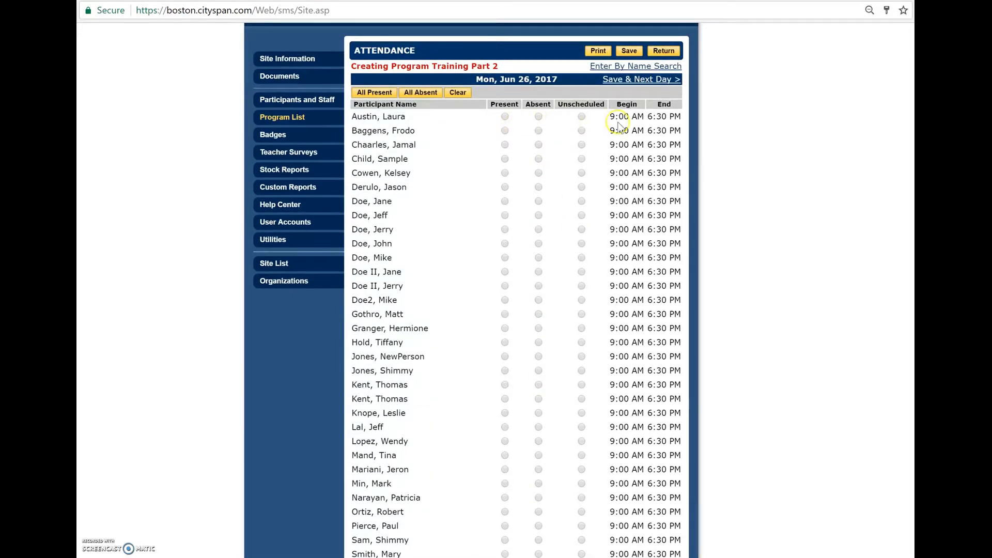
Mark the first, second, fifth and sixth participants present and the third and fourth absent individually
{"action": "left_click", "coordinate": [505, 118]}
{"action": "left_click", "coordinate": [505, 132]}
{"action": "left_click", "coordinate": [539, 146]}
{"action": "left_click", "coordinate": [538, 159]}
{"action": "left_click", "coordinate": [505, 173]}
{"action": "left_click", "coordinate": [504, 187]}
Mark every participant present at once on the June 26 attendance sheet
{"action": "left_click", "coordinate": [382, 89]}
{"action": "left_click", "coordinate": [379, 94]}
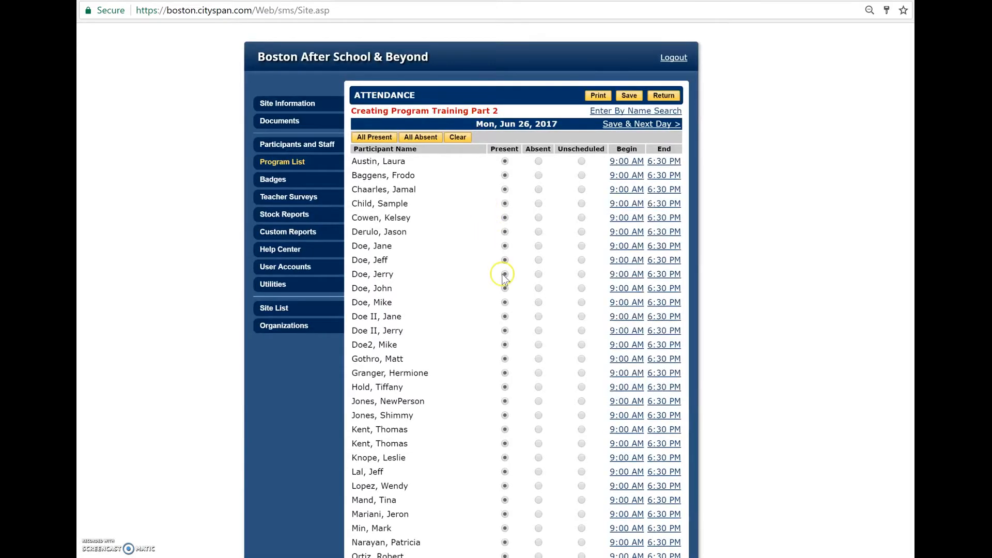
{"action": "scroll", "coordinate": [476, 370], "scroll_direction": "down", "scroll_amount": 4}
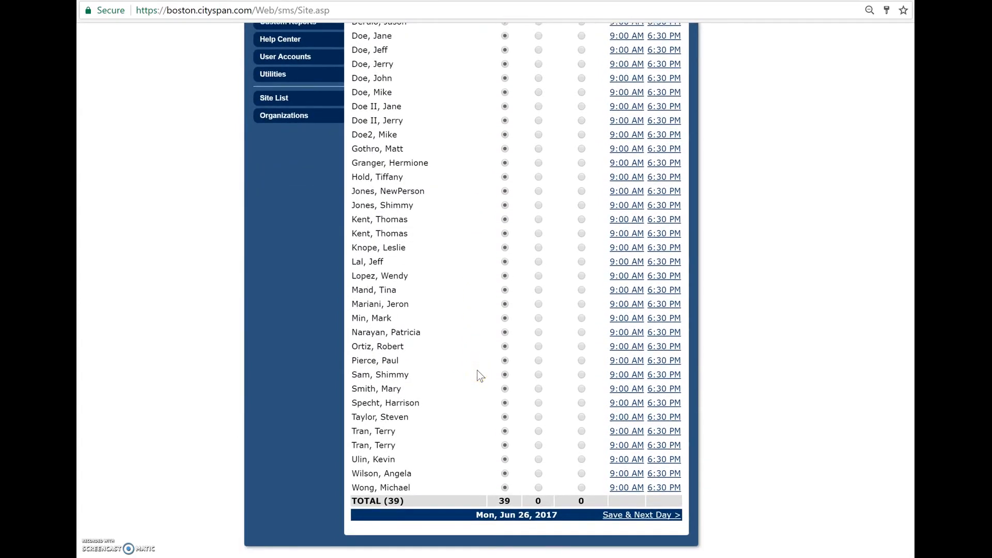
{"action": "scroll", "coordinate": [476, 370], "scroll_direction": "up", "scroll_amount": 4}
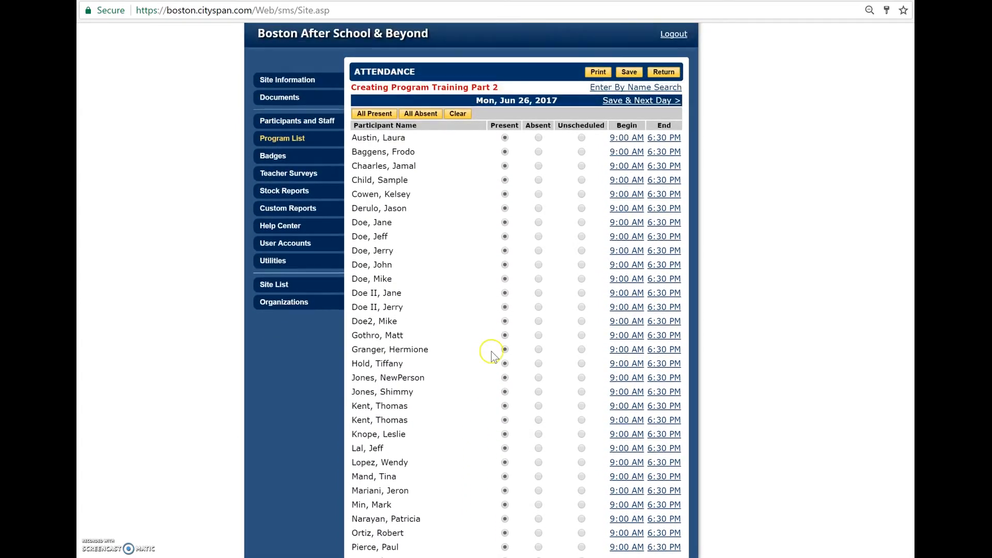
Change the participants in rows 3, 4, 15, 16, 24 and 25 to absent and save the June 26 attendance
{"action": "left_click", "coordinate": [539, 181]}
{"action": "left_click", "coordinate": [539, 336]}
{"action": "left_click", "coordinate": [538, 462]}
{"action": "left_click", "coordinate": [538, 349]}
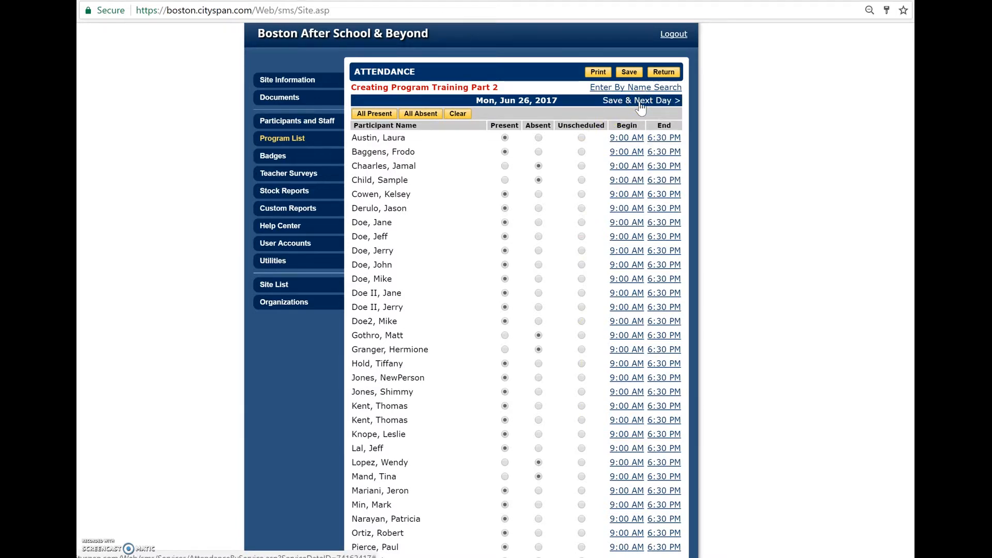
{"action": "left_click", "coordinate": [628, 74]}
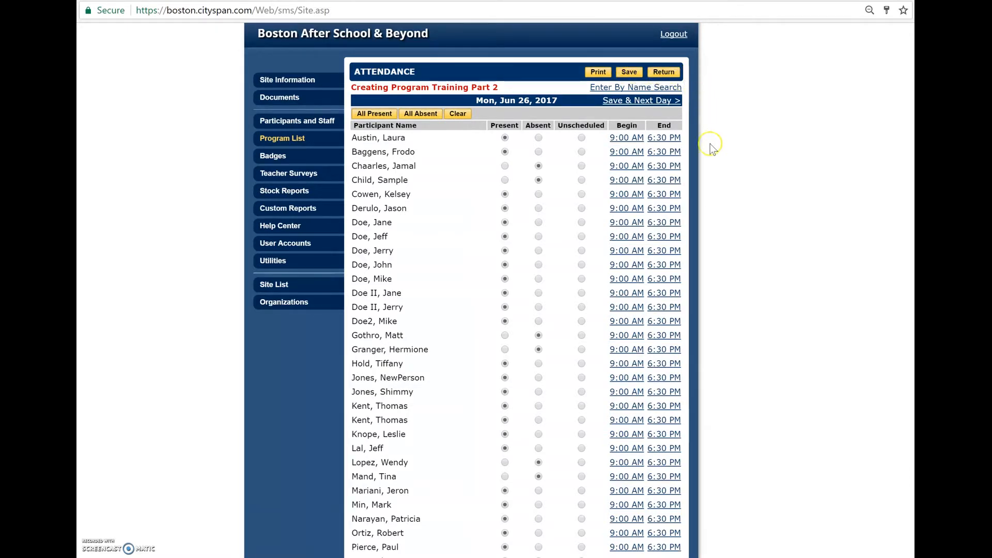
Set the sixth participant's end time to 4:45 PM for June 26 and save the change
{"action": "left_click", "coordinate": [678, 184]}
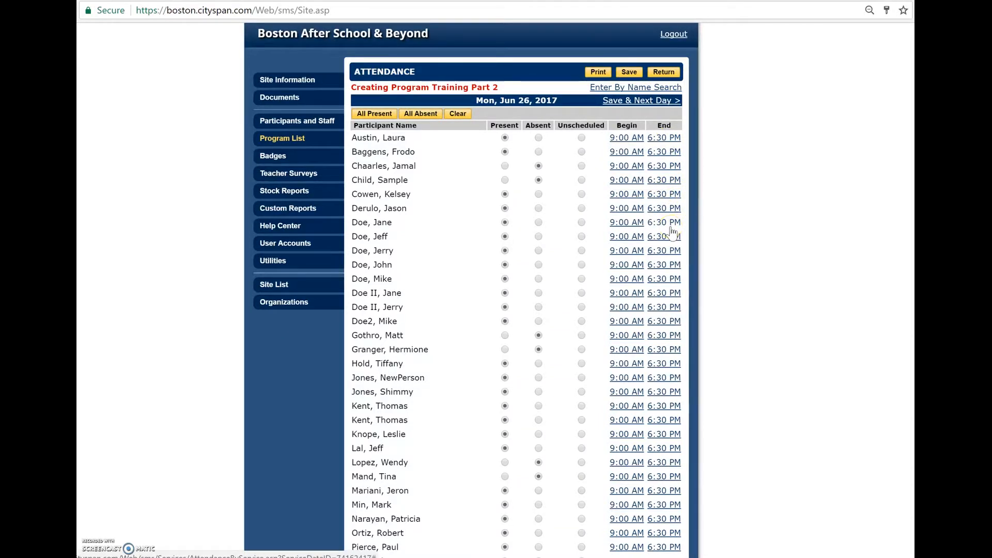
{"action": "left_click", "coordinate": [673, 210]}
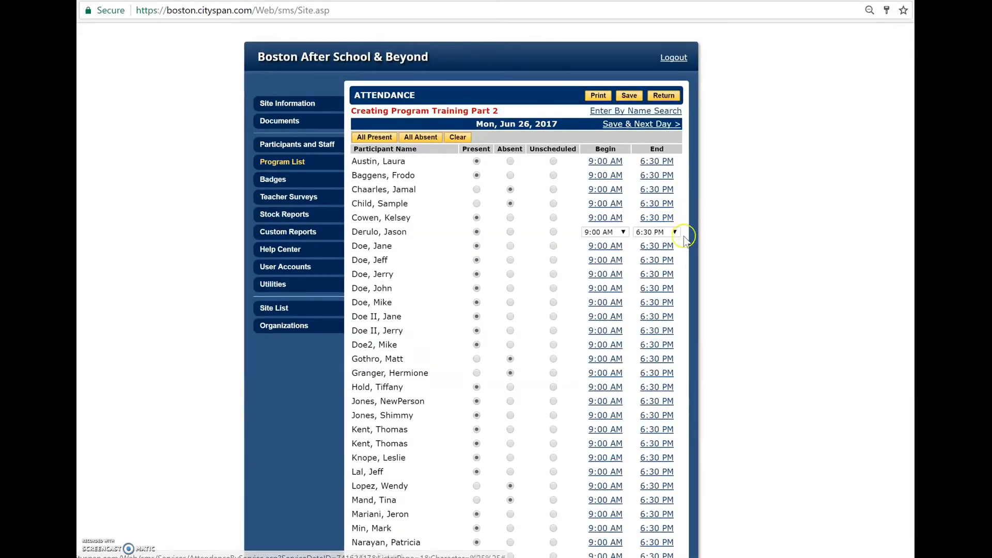
{"action": "left_click", "coordinate": [677, 231]}
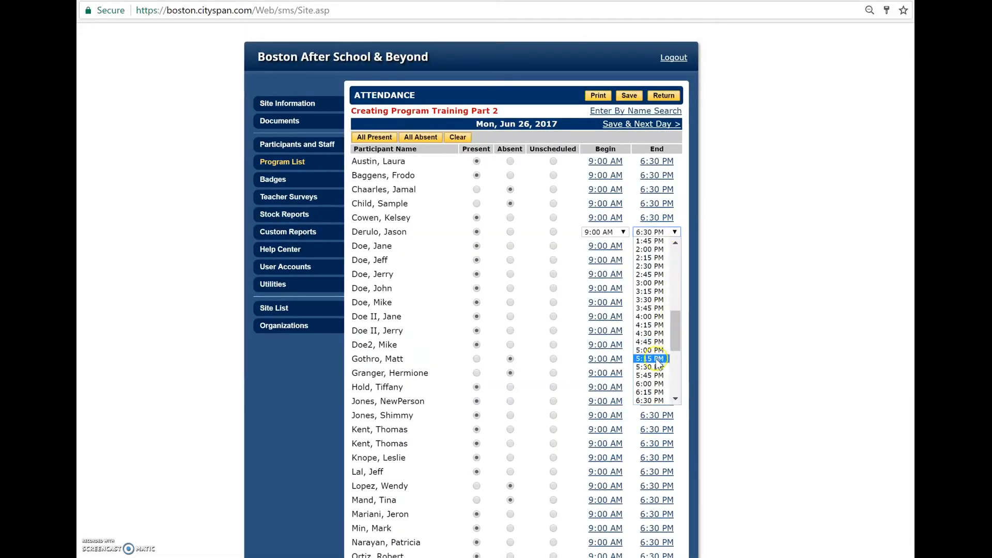
{"action": "left_click", "coordinate": [651, 342]}
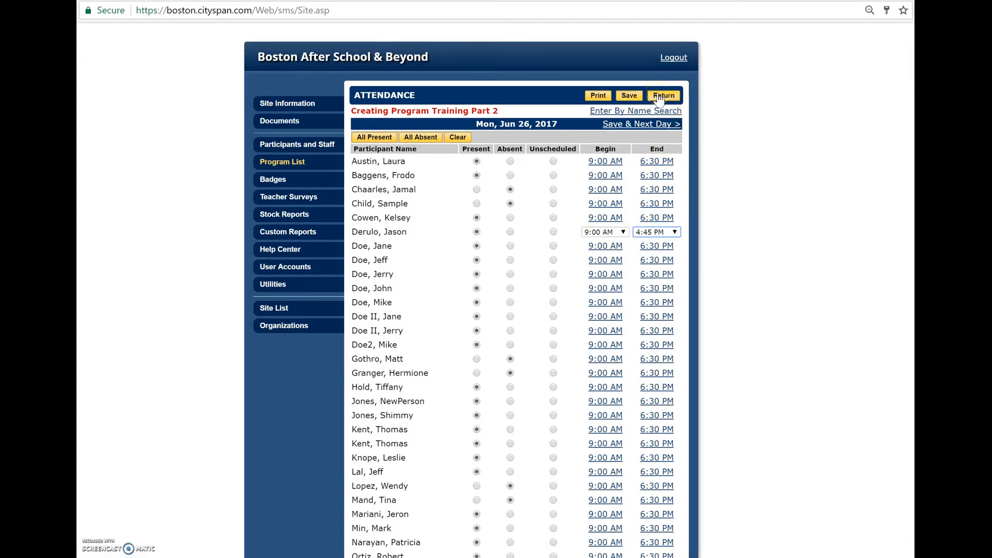
{"action": "left_click", "coordinate": [630, 96]}
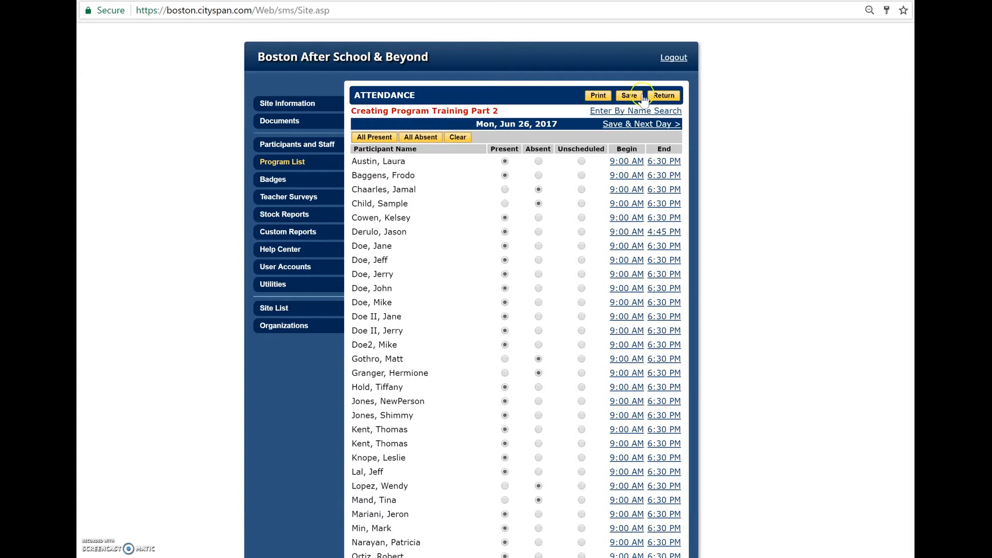
{"action": "left_click", "coordinate": [662, 389]}
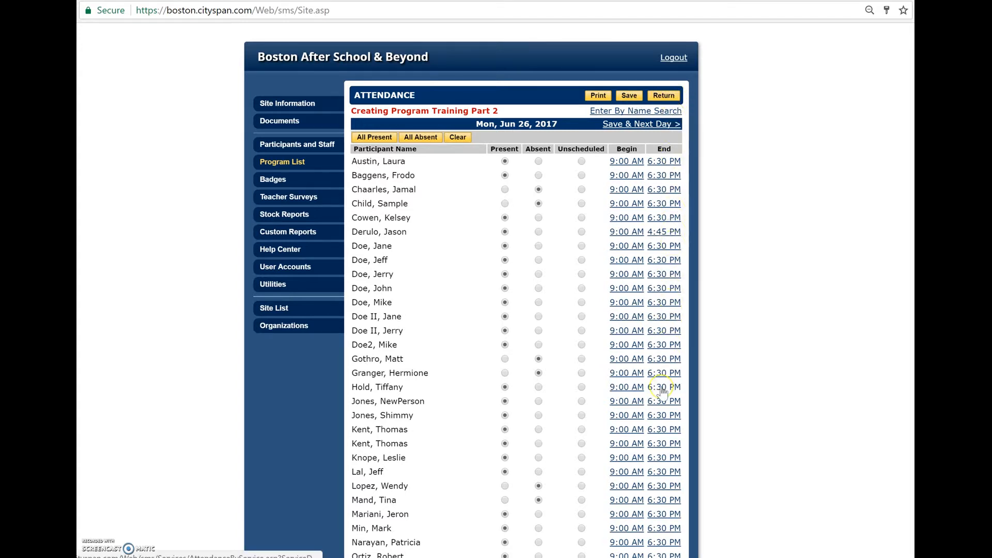
Record June 27 attendance with everyone present except rows 6, 7, 17 and 18 absent and row 21 unscheduled, and return to the date list
{"action": "left_click", "coordinate": [637, 124]}
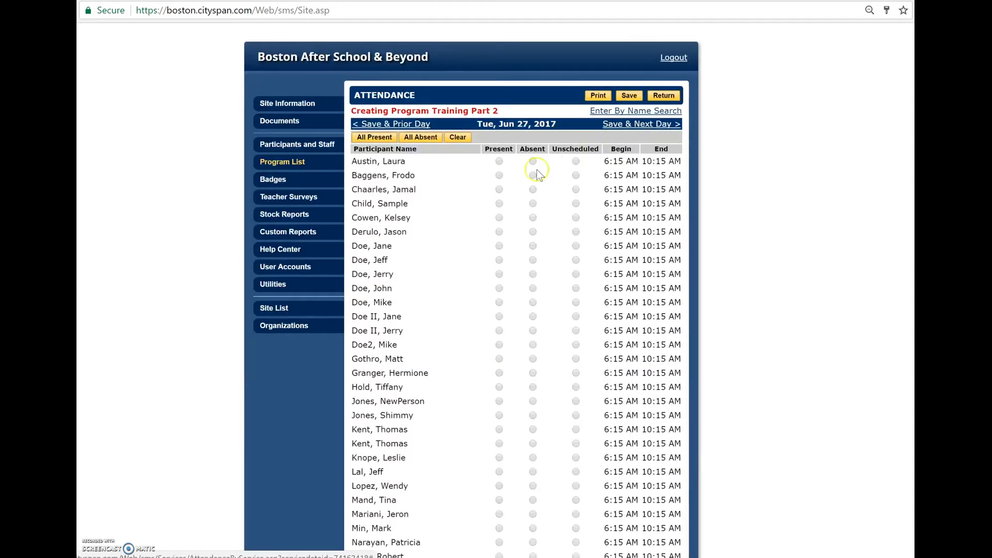
{"action": "left_click", "coordinate": [383, 139]}
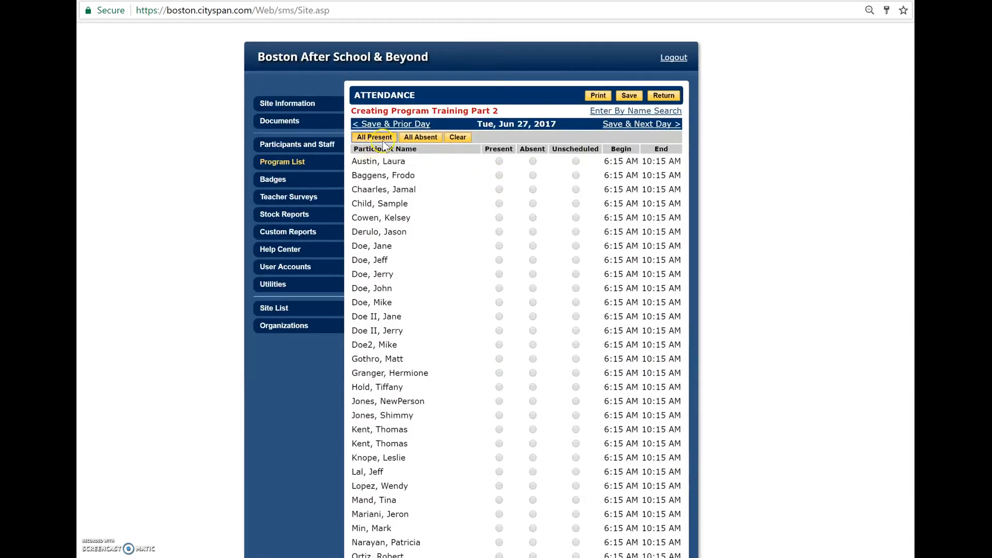
{"action": "left_click", "coordinate": [533, 232]}
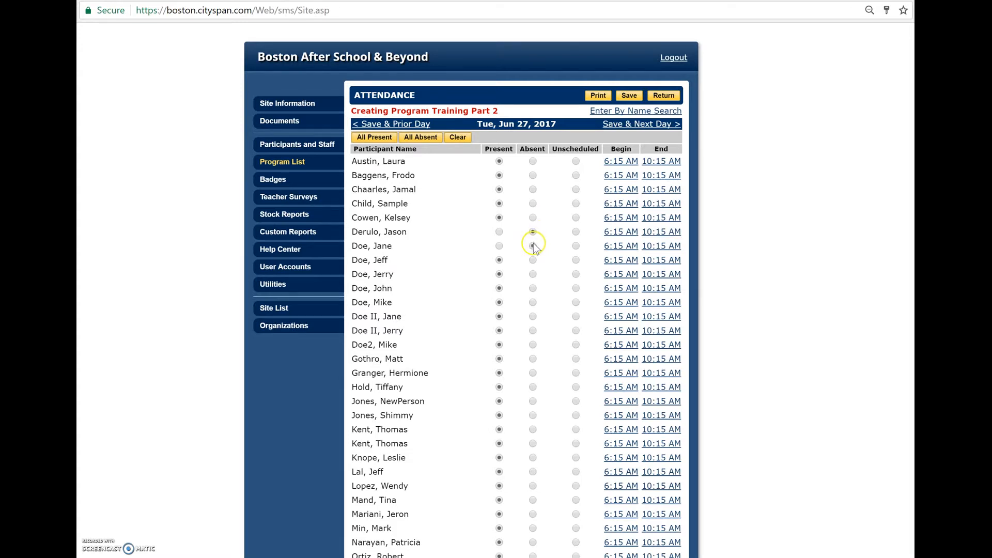
{"action": "left_click", "coordinate": [532, 387]}
{"action": "left_click", "coordinate": [533, 400]}
{"action": "left_click", "coordinate": [575, 443]}
{"action": "left_click", "coordinate": [667, 99]}
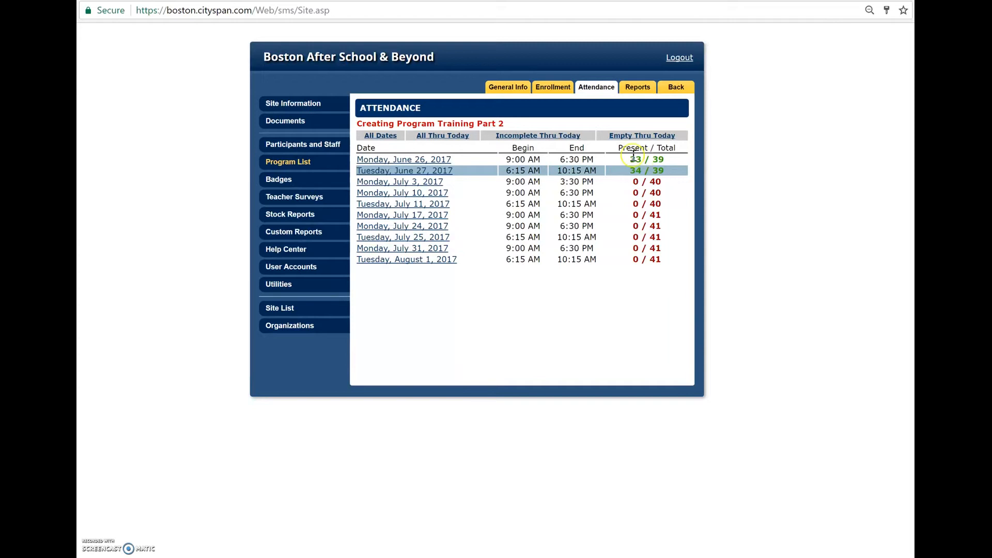
For Monday, July 3, 2017, mark rows 1 to 3 present and rows 6 to 8 absent, save, and return to the date list
{"action": "left_click", "coordinate": [428, 186]}
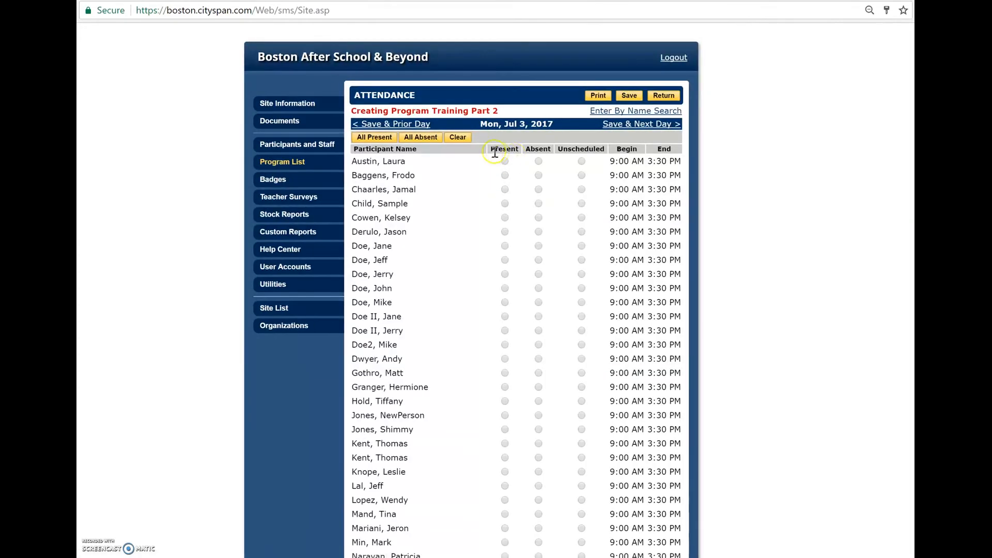
{"action": "left_click", "coordinate": [504, 161]}
{"action": "left_click", "coordinate": [505, 175]}
{"action": "left_click", "coordinate": [505, 189]}
{"action": "left_click", "coordinate": [539, 232]}
{"action": "left_click", "coordinate": [538, 245]}
{"action": "left_click", "coordinate": [538, 260]}
{"action": "left_click", "coordinate": [631, 97]}
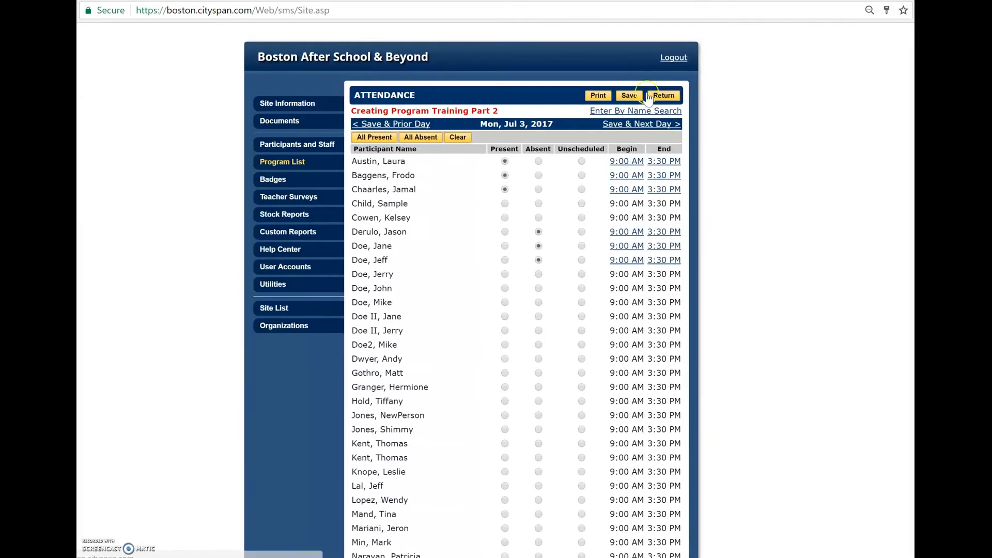
{"action": "left_click", "coordinate": [667, 97]}
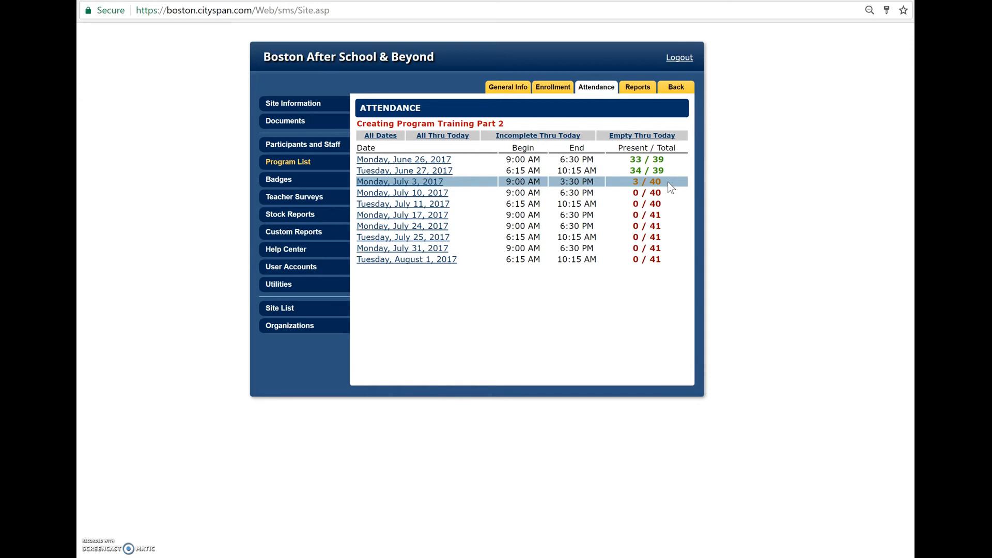
{"action": "left_click", "coordinate": [672, 269]}
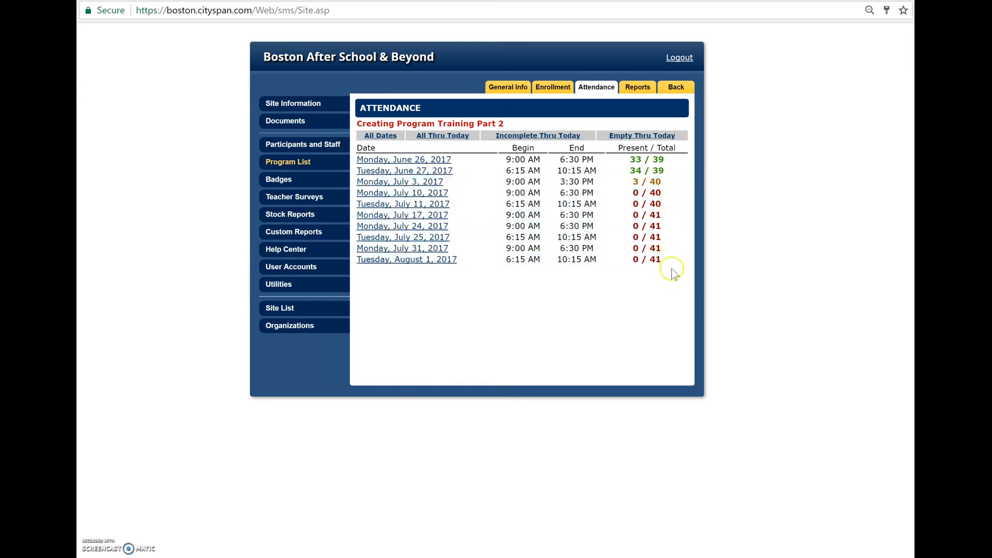